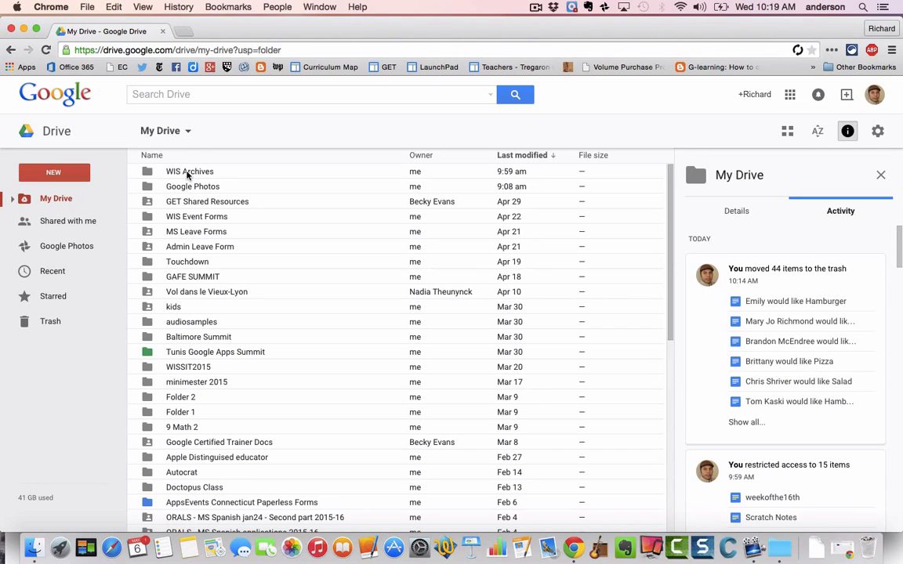
Open WIS Archives to review its documents, then return to My Drive and select that folder
double_click(187, 172)
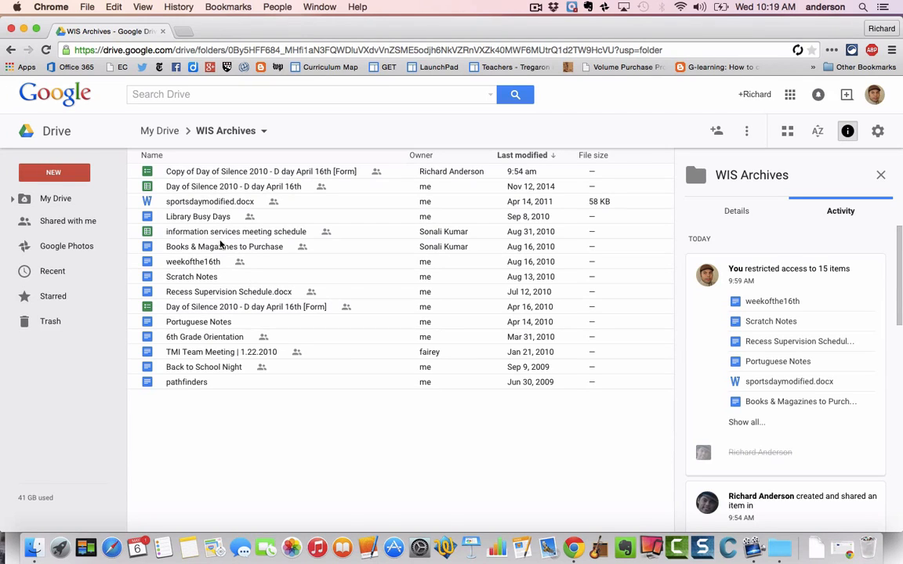
left_click(167, 135)
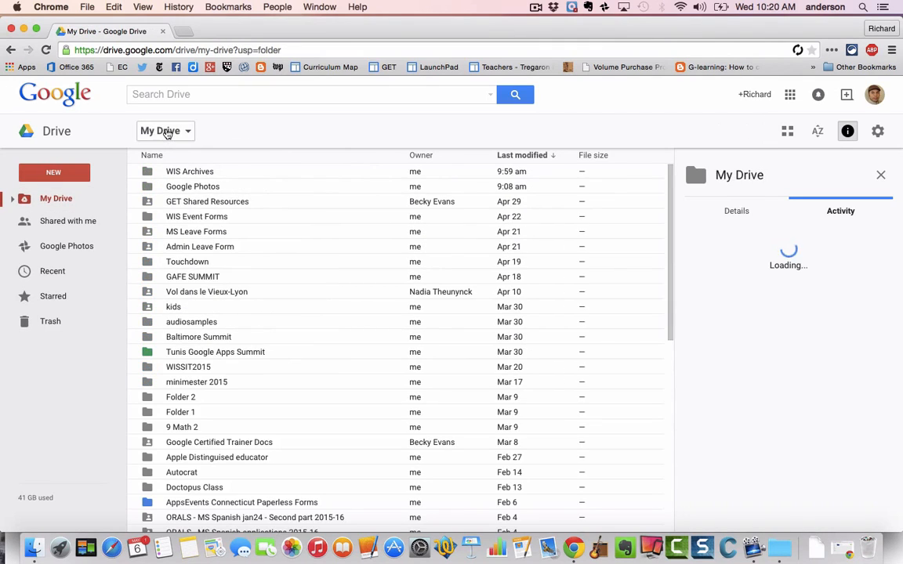
left_click(197, 174)
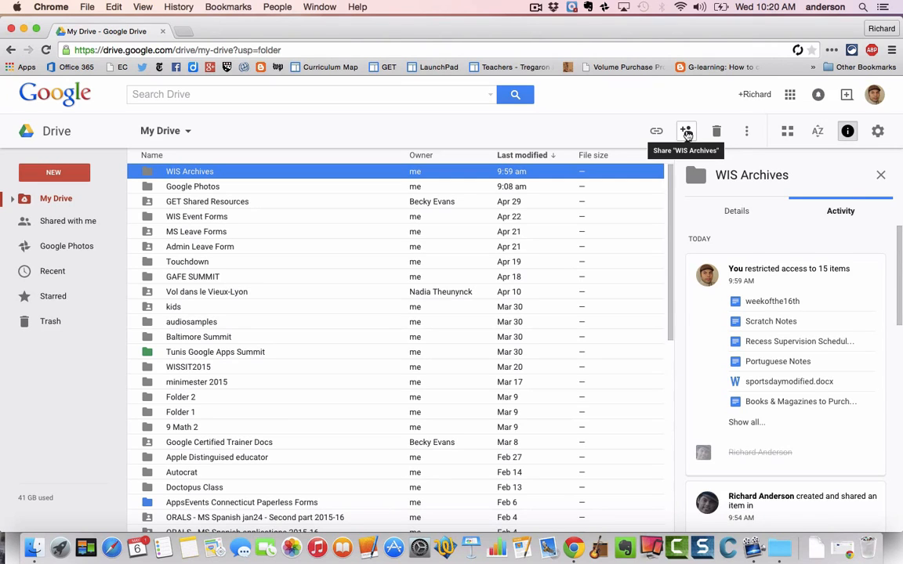
Share WIS Archives with the second account's address and accept the outside-organisation warning
left_click(687, 134)
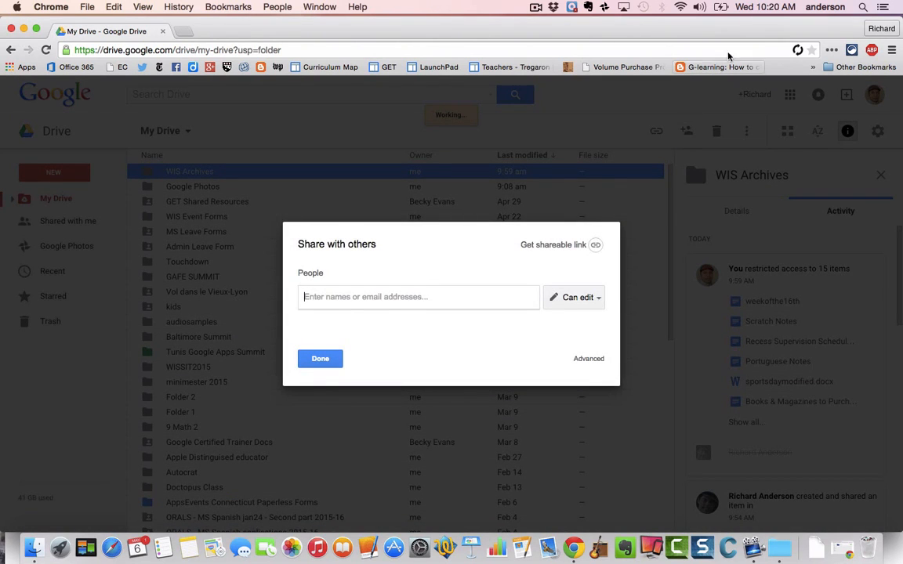
left_click_drag(748, 25, 741, 145)
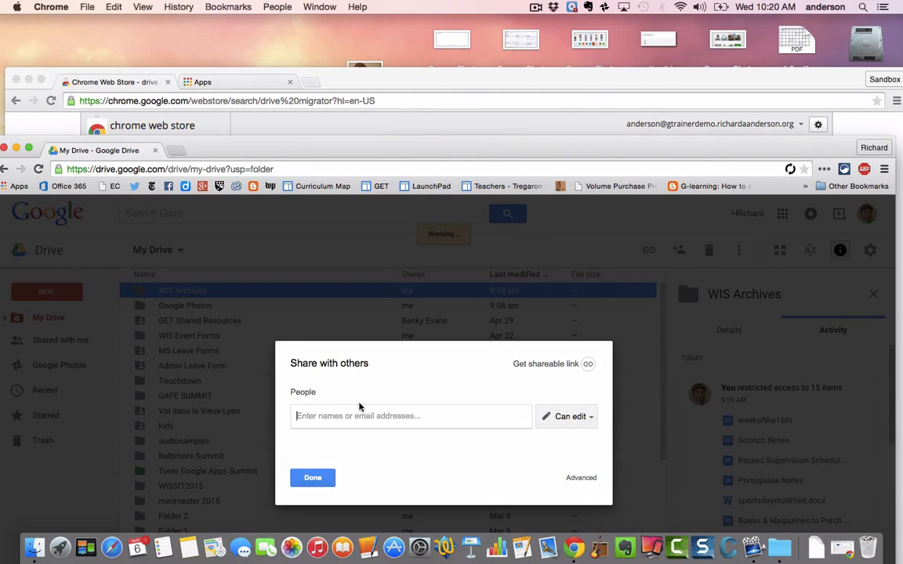
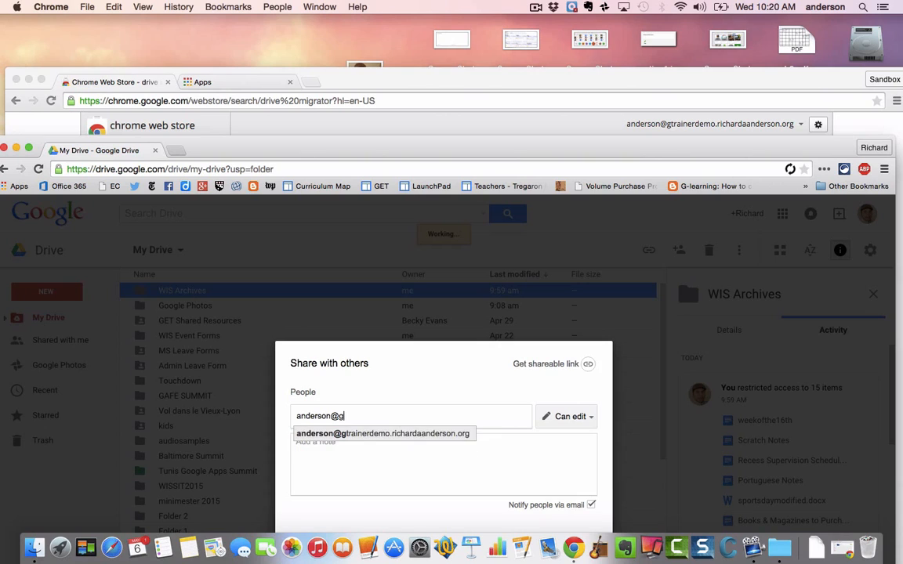
left_click(346, 433)
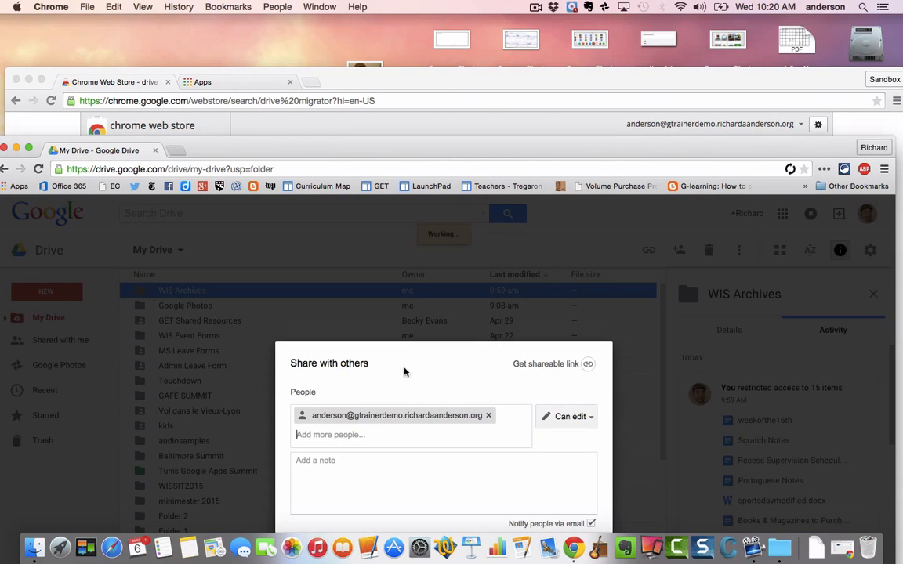
left_click_drag(533, 145, 534, 30)
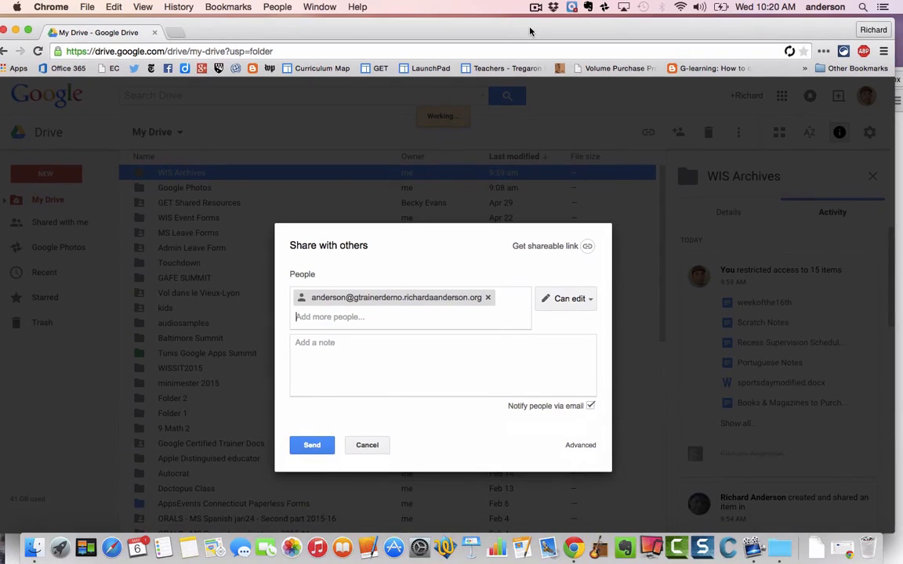
left_click(313, 446)
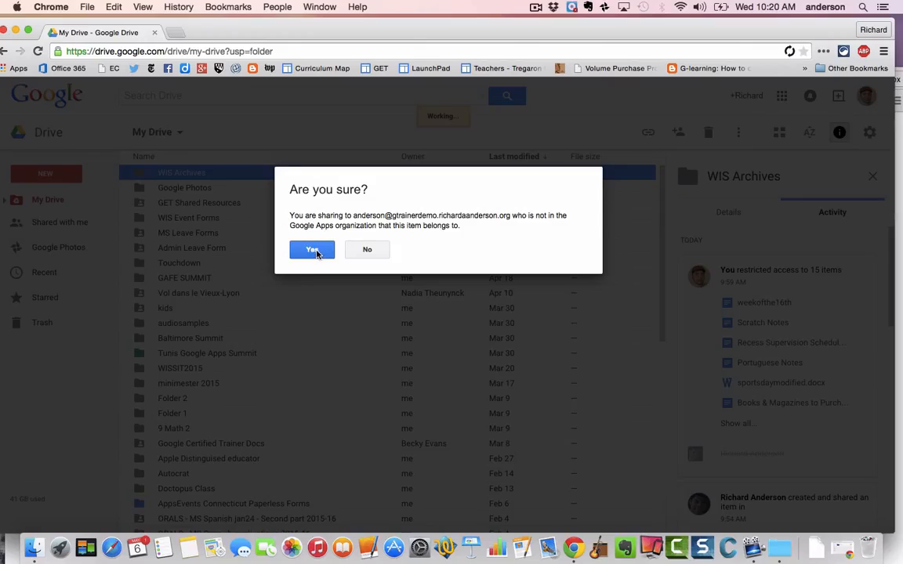
left_click(313, 250)
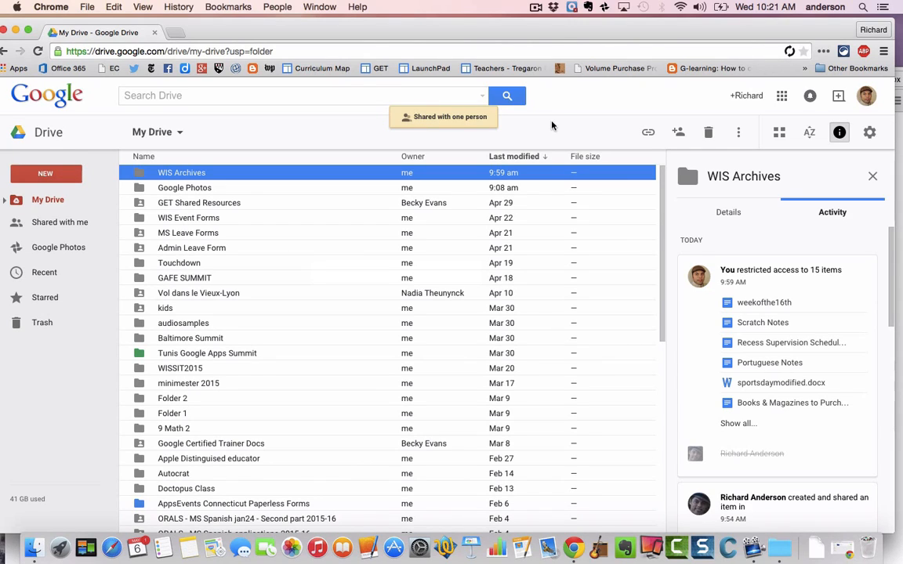
Reload Drive so WIS Archives shows as shared, then rearrange and maximise the Drive window
left_click(37, 51)
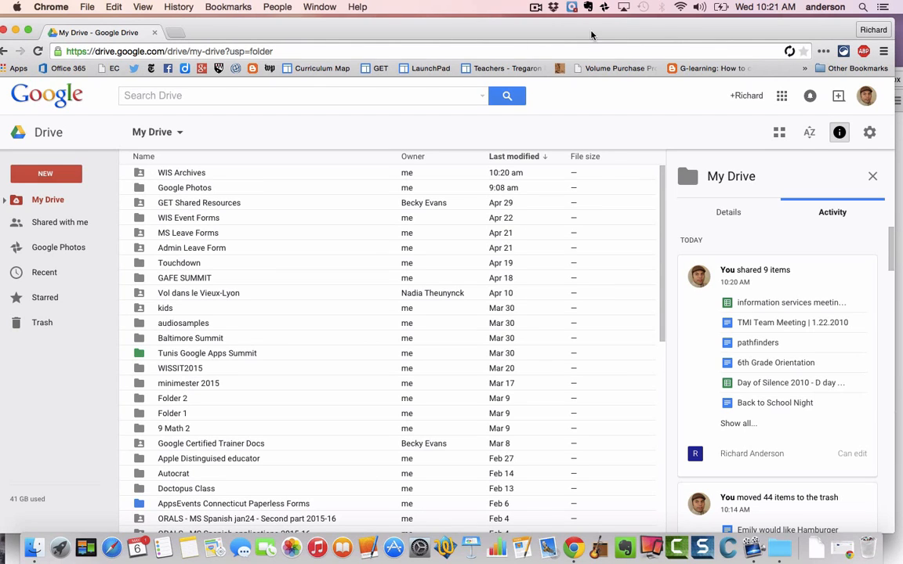
left_click_drag(591, 31, 538, 35)
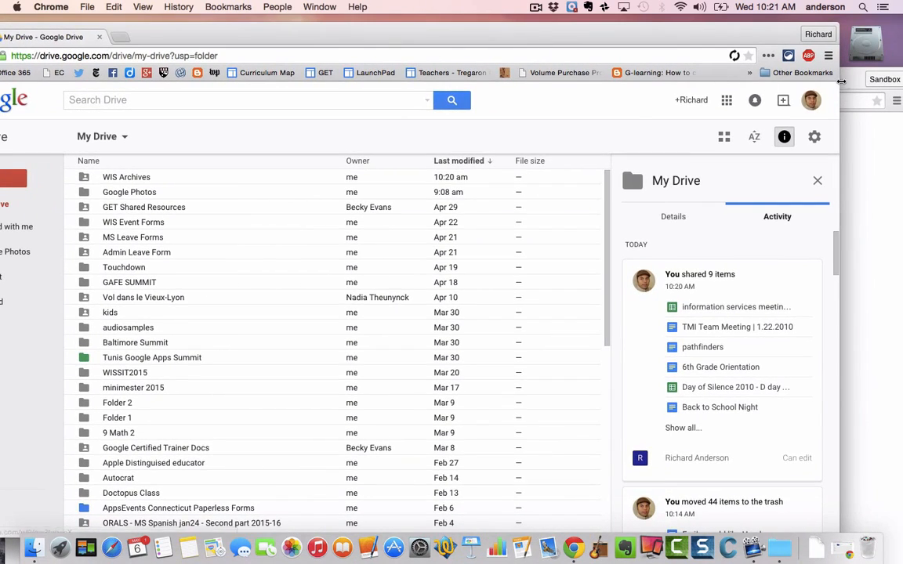
left_click(851, 80)
left_click_drag(851, 79, 848, 50)
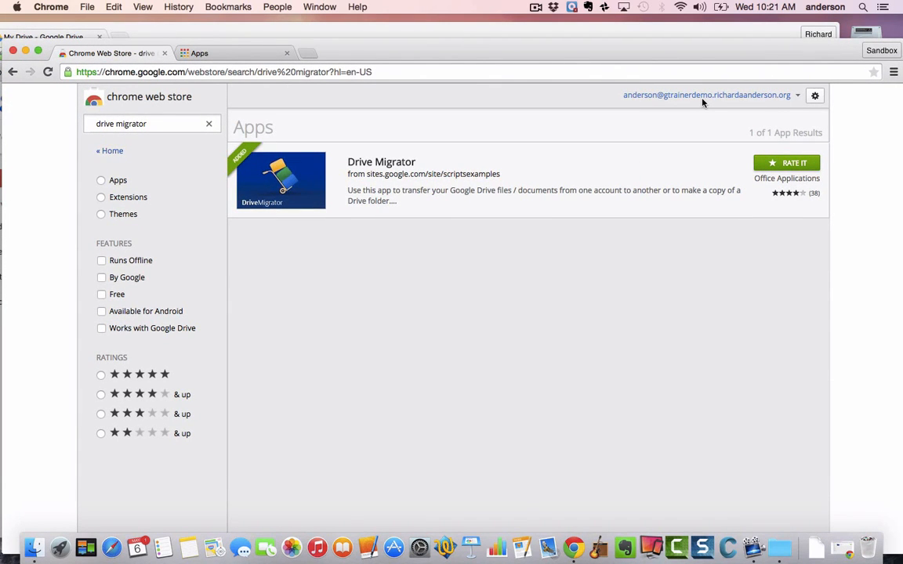
left_click(676, 33)
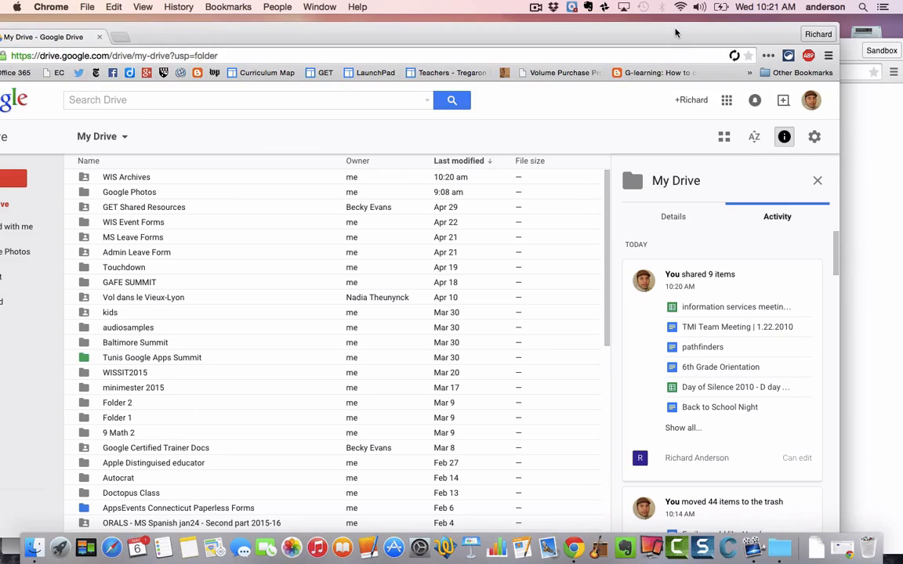
double_click(675, 32)
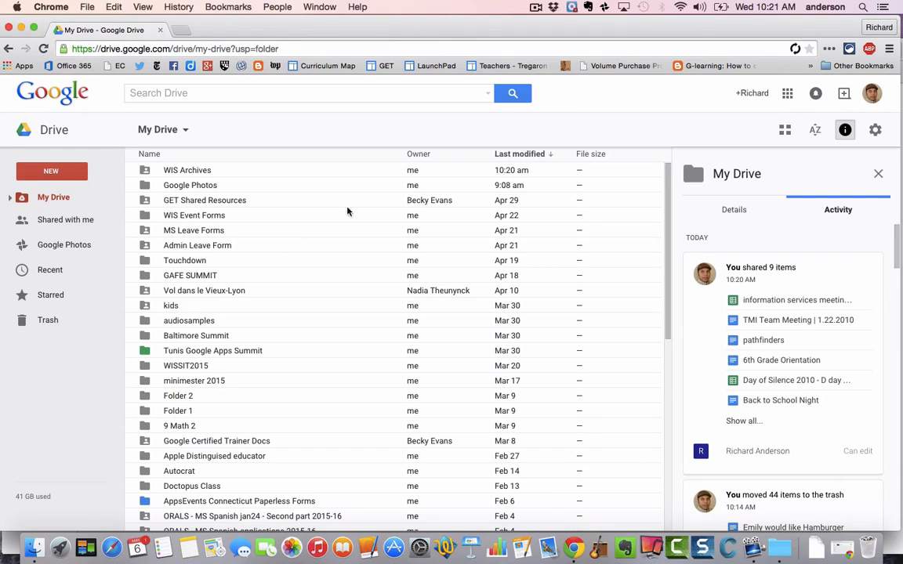
mouse_move(697, 29)
left_mouse_down()
mouse_move(618, 50)
mouse_move(684, 37)
left_mouse_up()
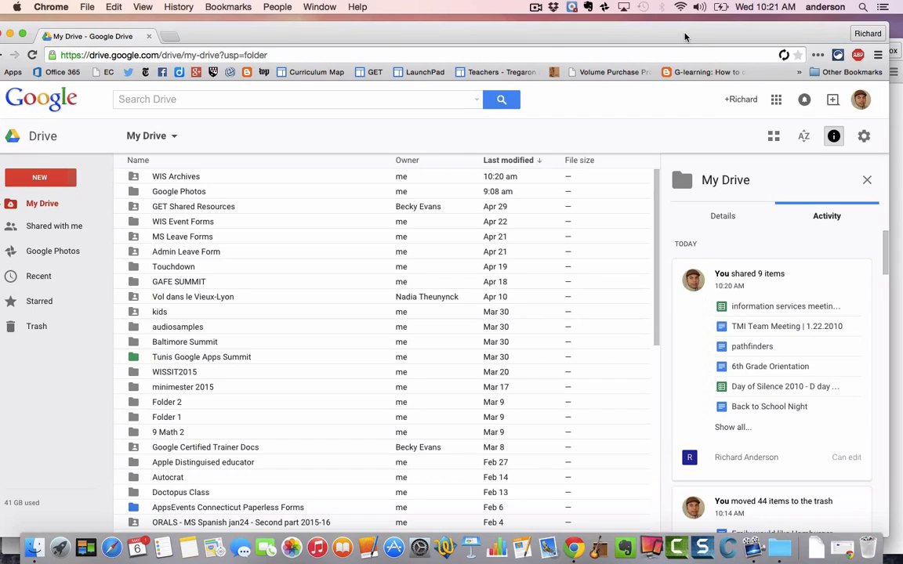
mouse_move(684, 37)
left_mouse_down()
mouse_move(720, 33)
mouse_move(697, 35)
left_mouse_up()
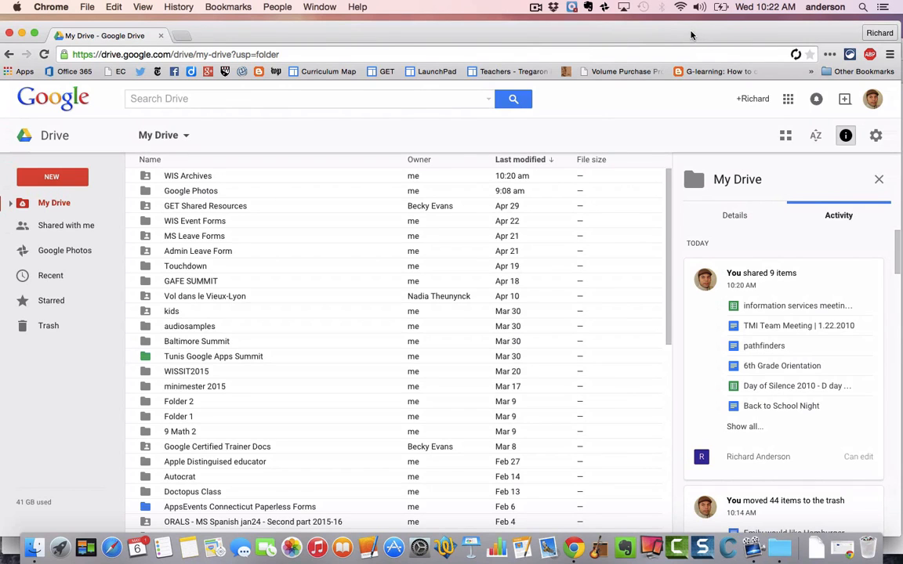
Launch the Drive Migrator app from the chrome://apps page to reach its authorization prompt
left_click(22, 34)
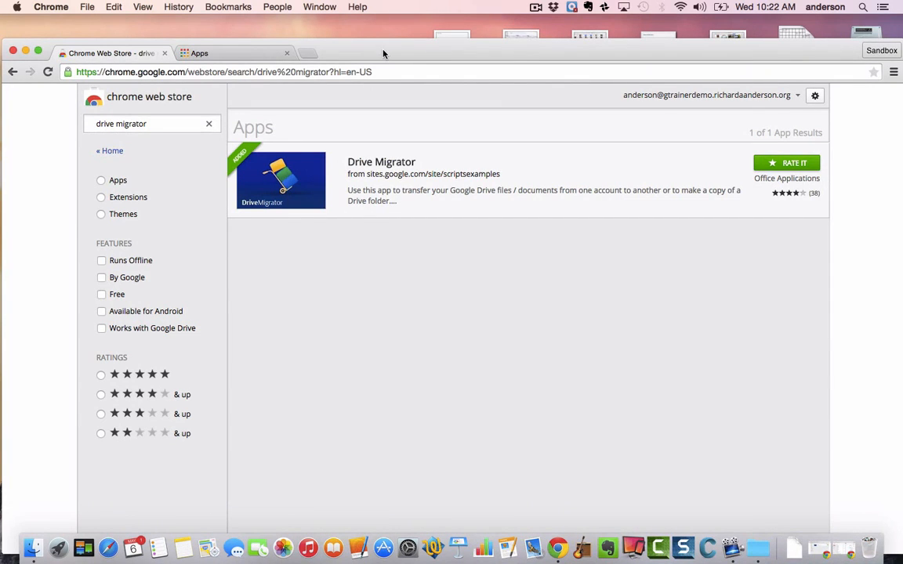
left_click_drag(383, 54, 385, 40)
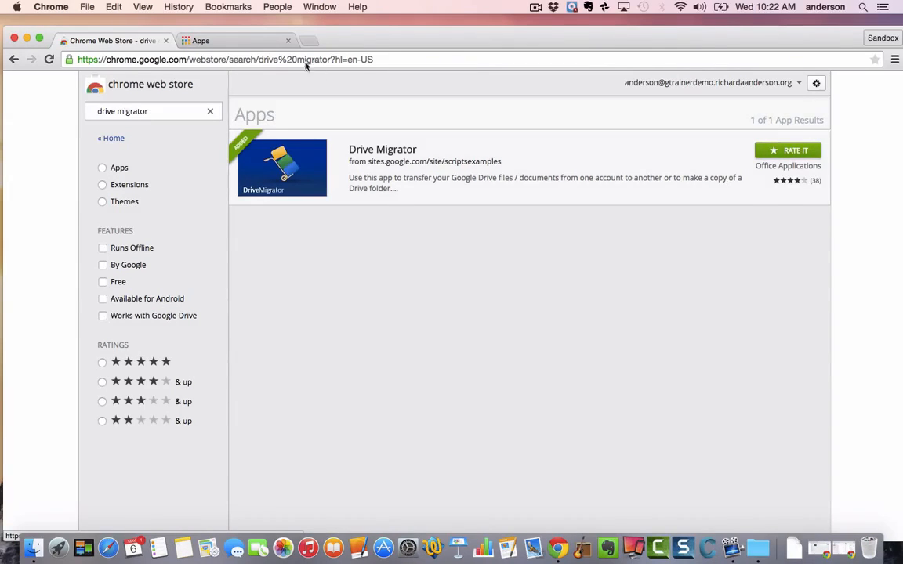
left_click(247, 39)
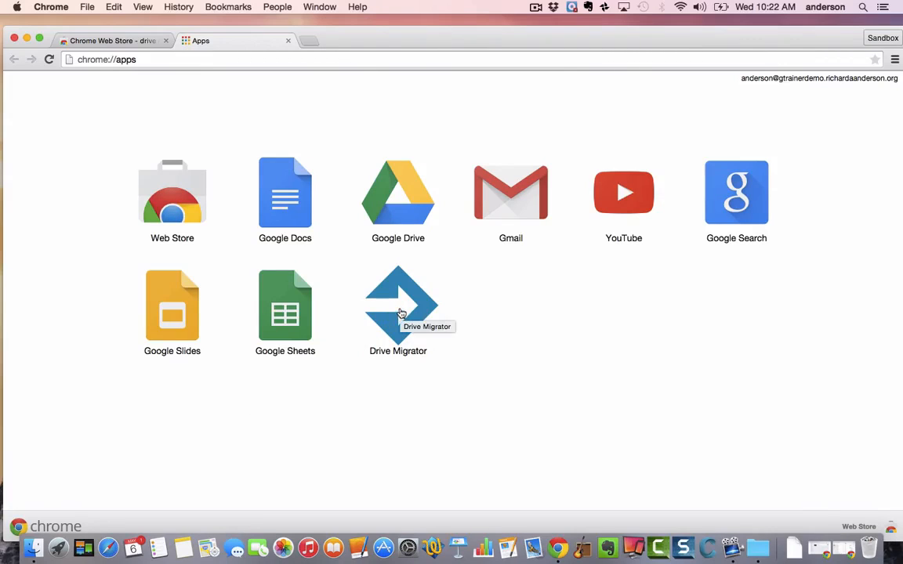
left_click(400, 312)
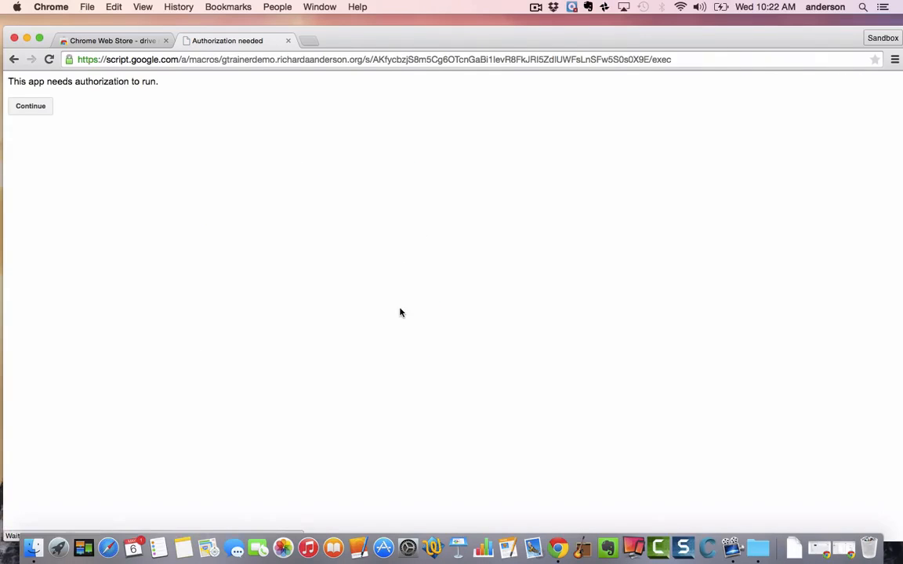
Authorize Drive Migrator by continuing and accepting its requested Google Drive permissions
left_click(31, 106)
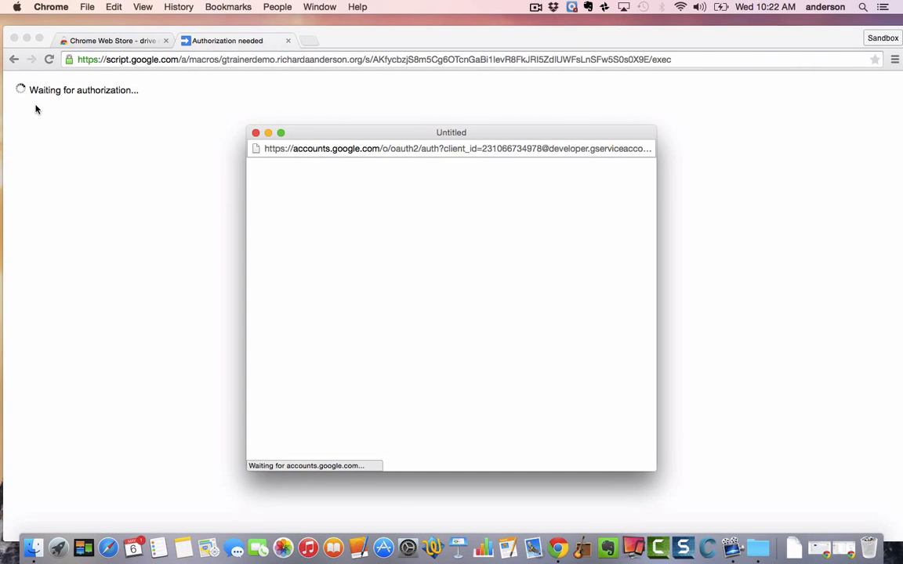
scroll(592, 388, "down", 5)
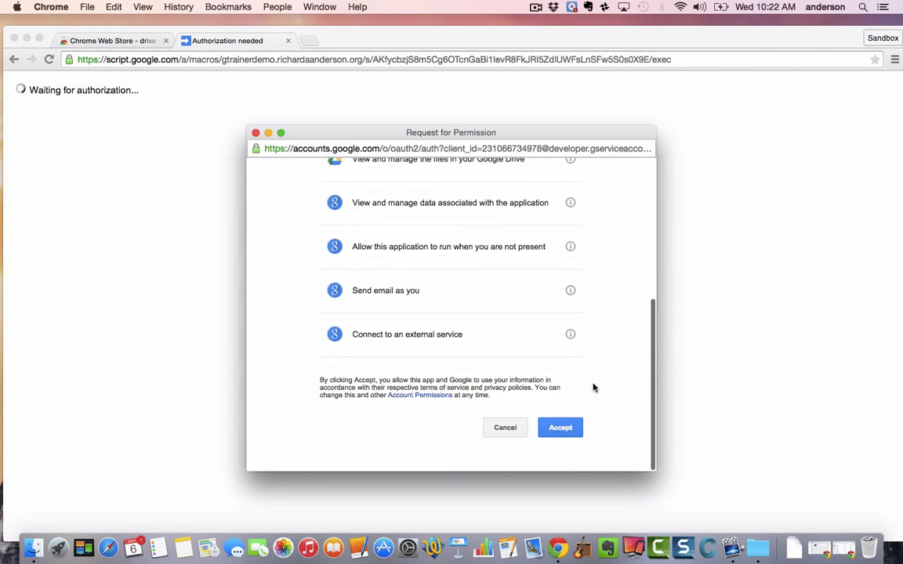
left_click(575, 441)
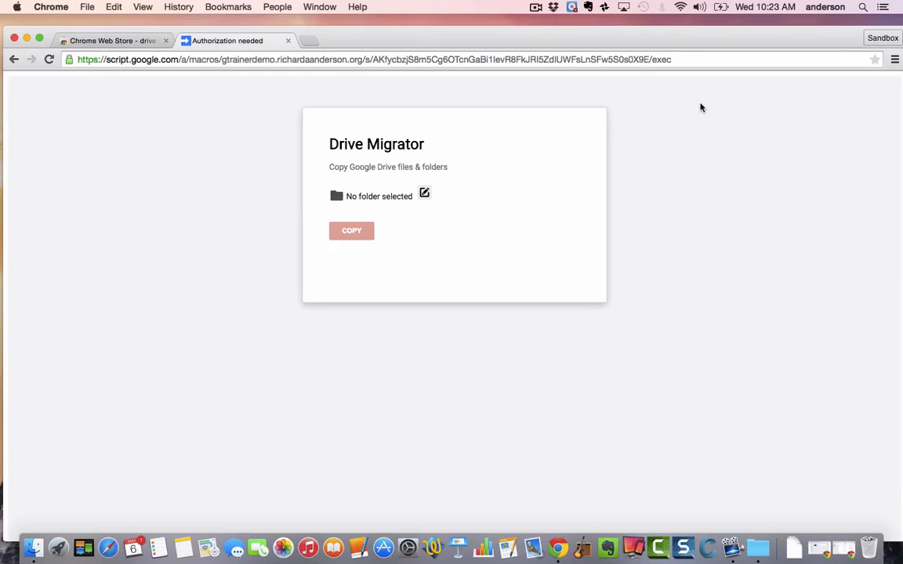
Pick WIS Archives in the Folders picker as Drive Migrator's source folder
double_click(424, 195)
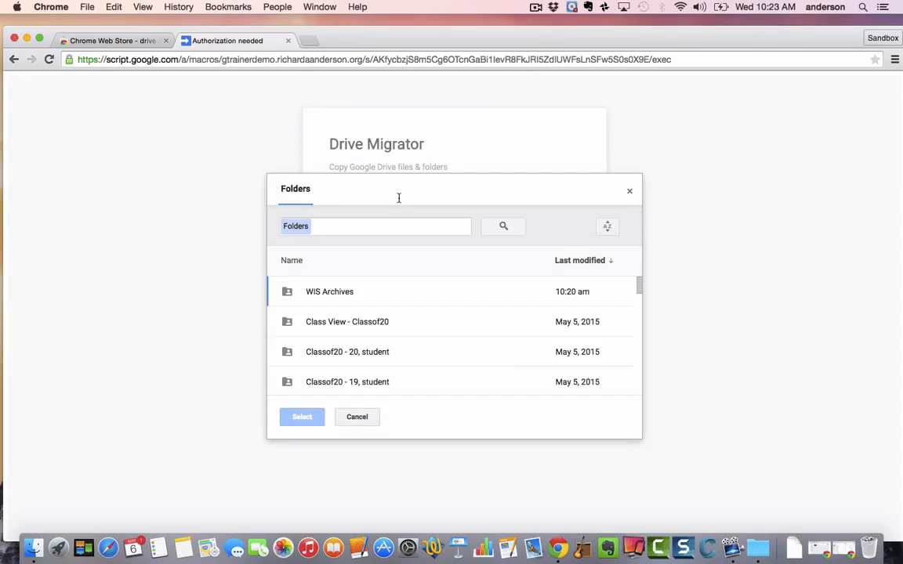
left_click(323, 293)
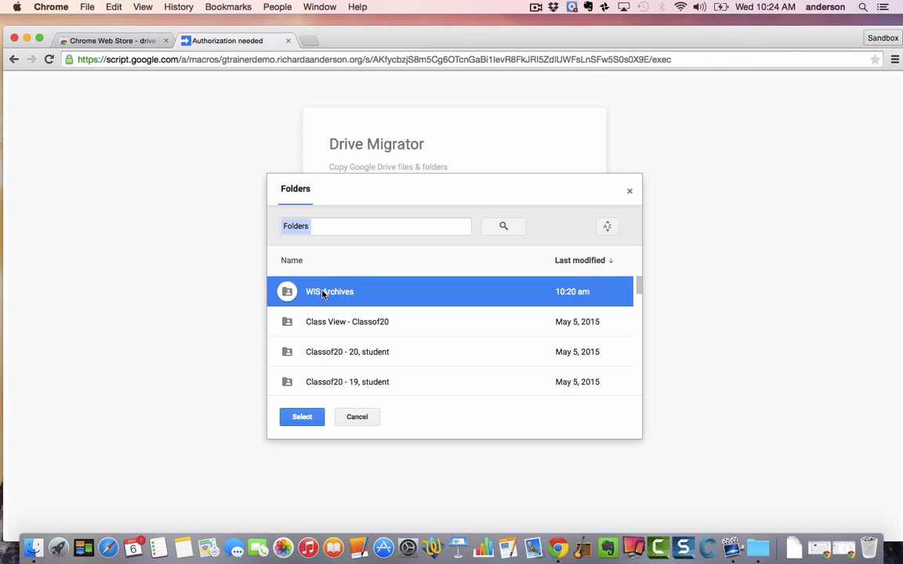
left_click(302, 417)
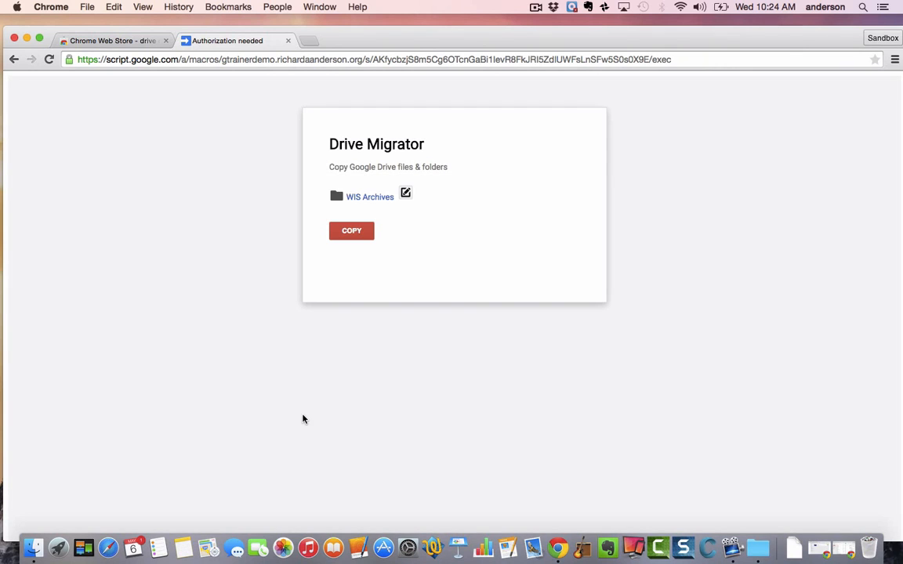
Start the Drive Migrator copy of WIS Archives with the COPY button
left_click(352, 232)
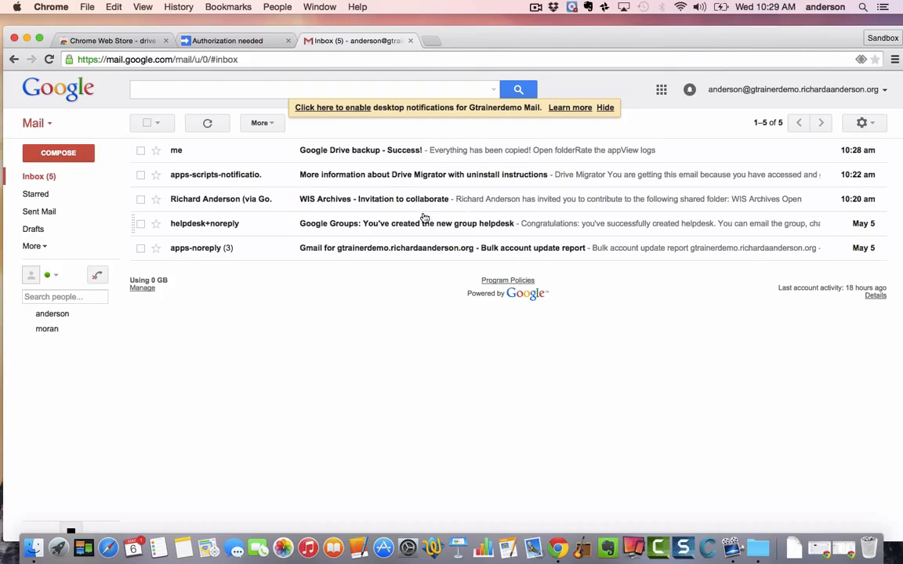
Open the 'Google Drive backup - Success!' email and follow its link into the backup folder in Drive
left_click(364, 153)
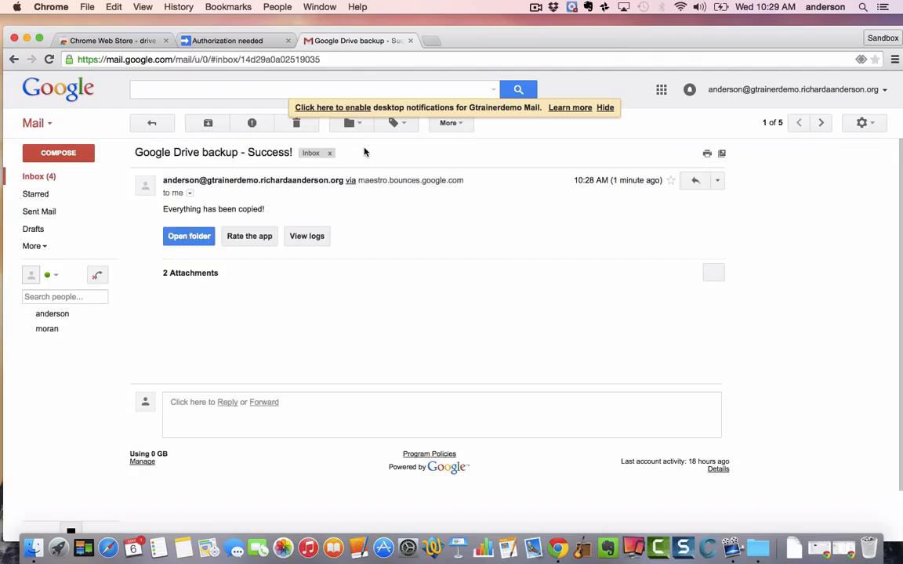
left_click(191, 238)
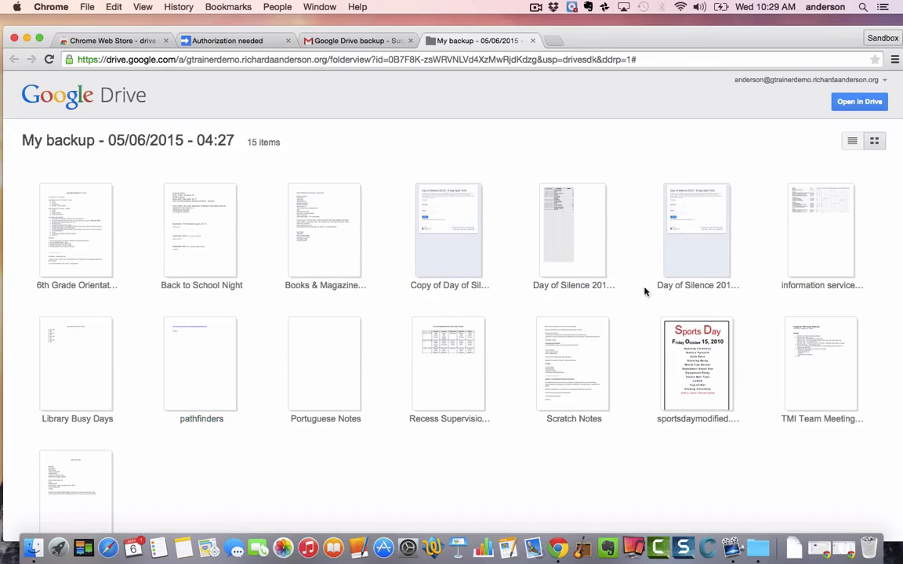
left_click(860, 103)
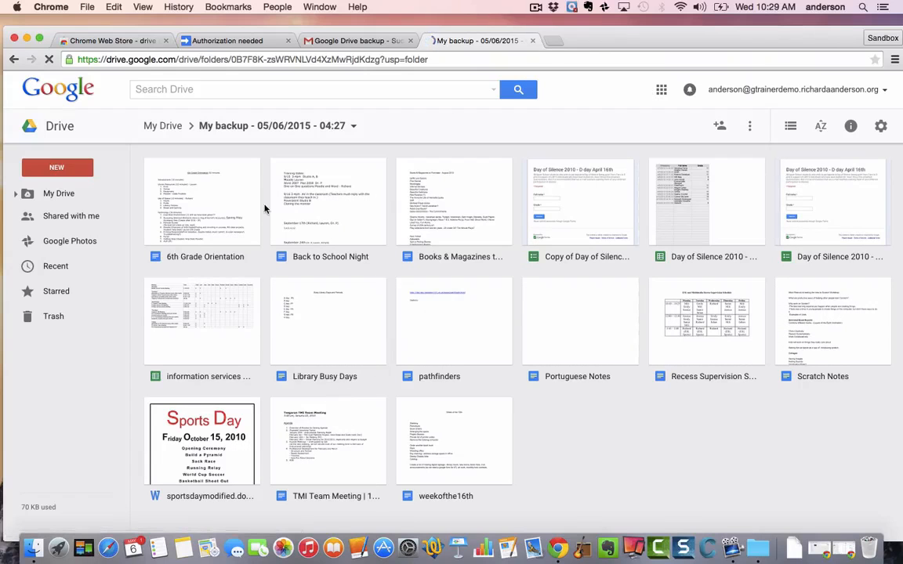
left_click(237, 196)
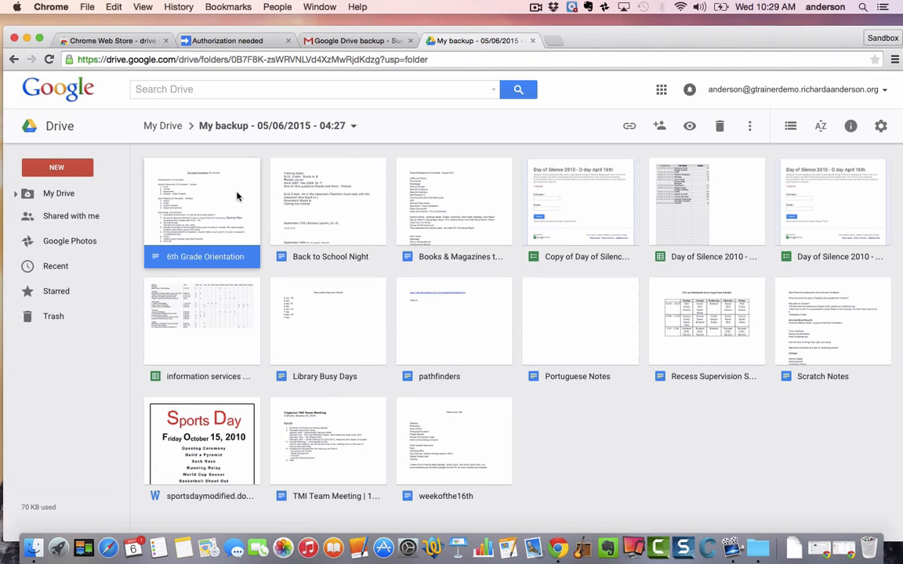
left_click(660, 126)
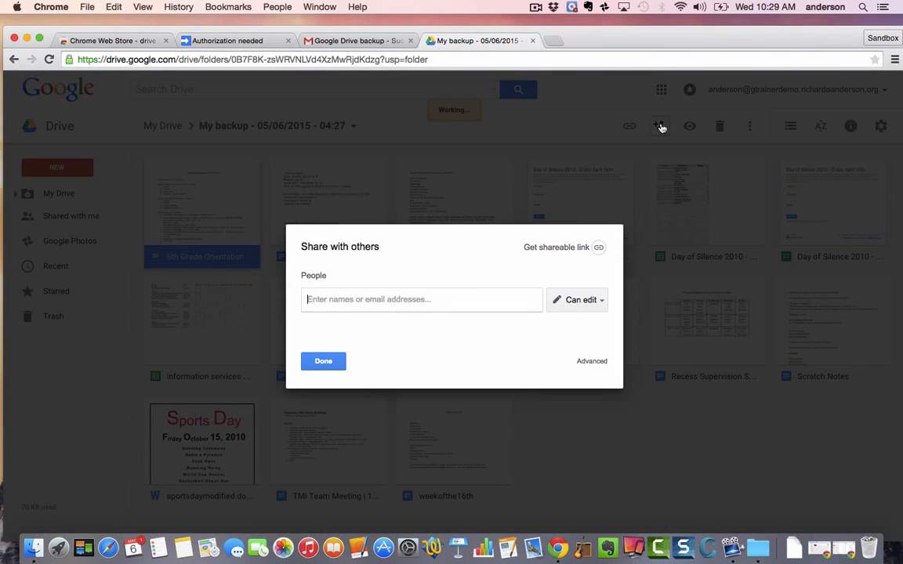
left_click(592, 362)
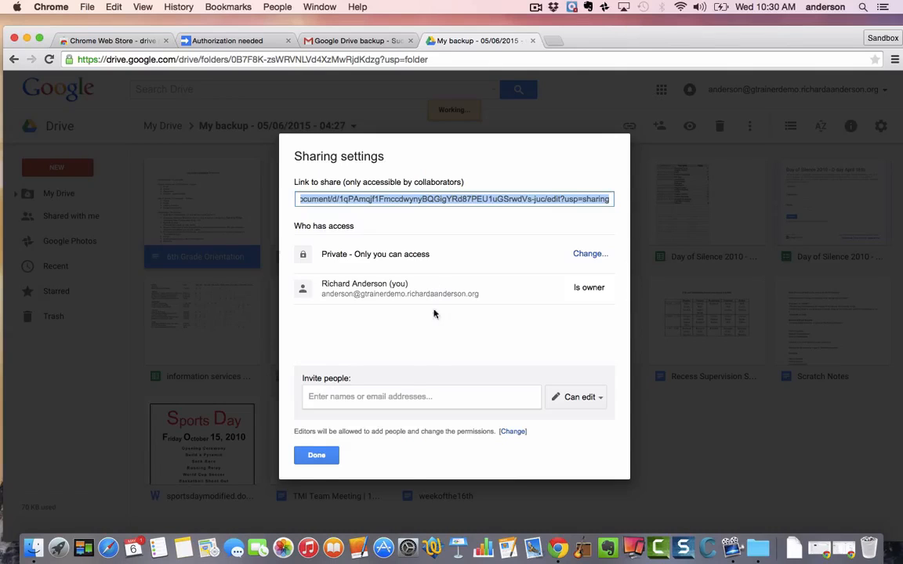
left_click(315, 459)
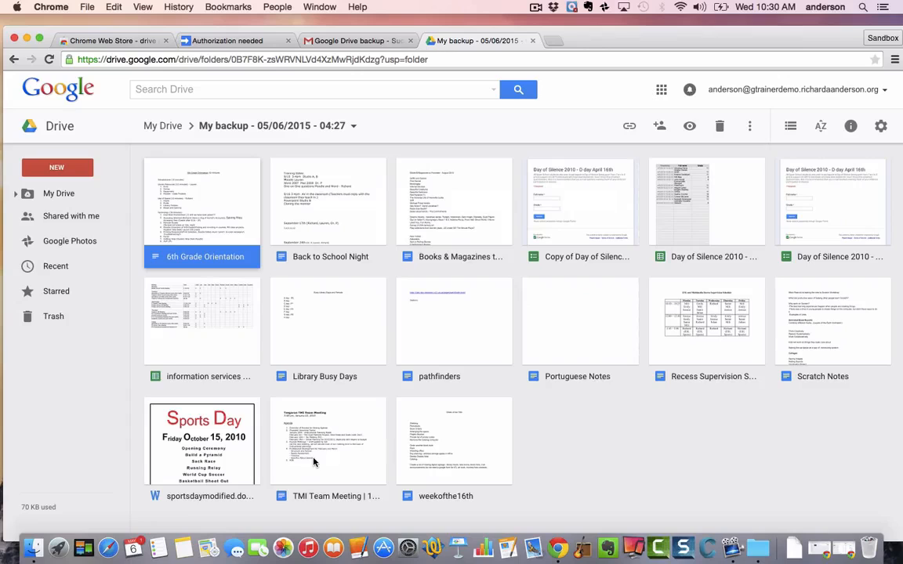